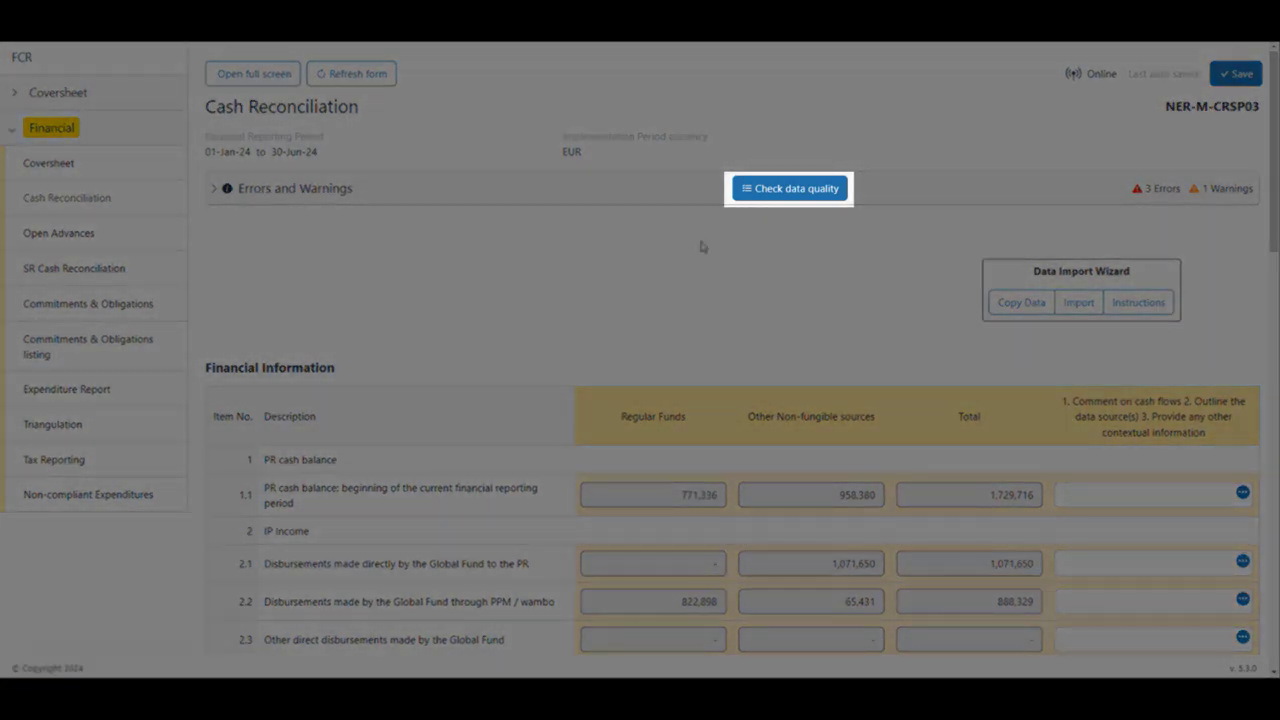
Step: Run the data quality check on the Cash Reconciliation form and expand its errors and warnings list
click(830, 200)
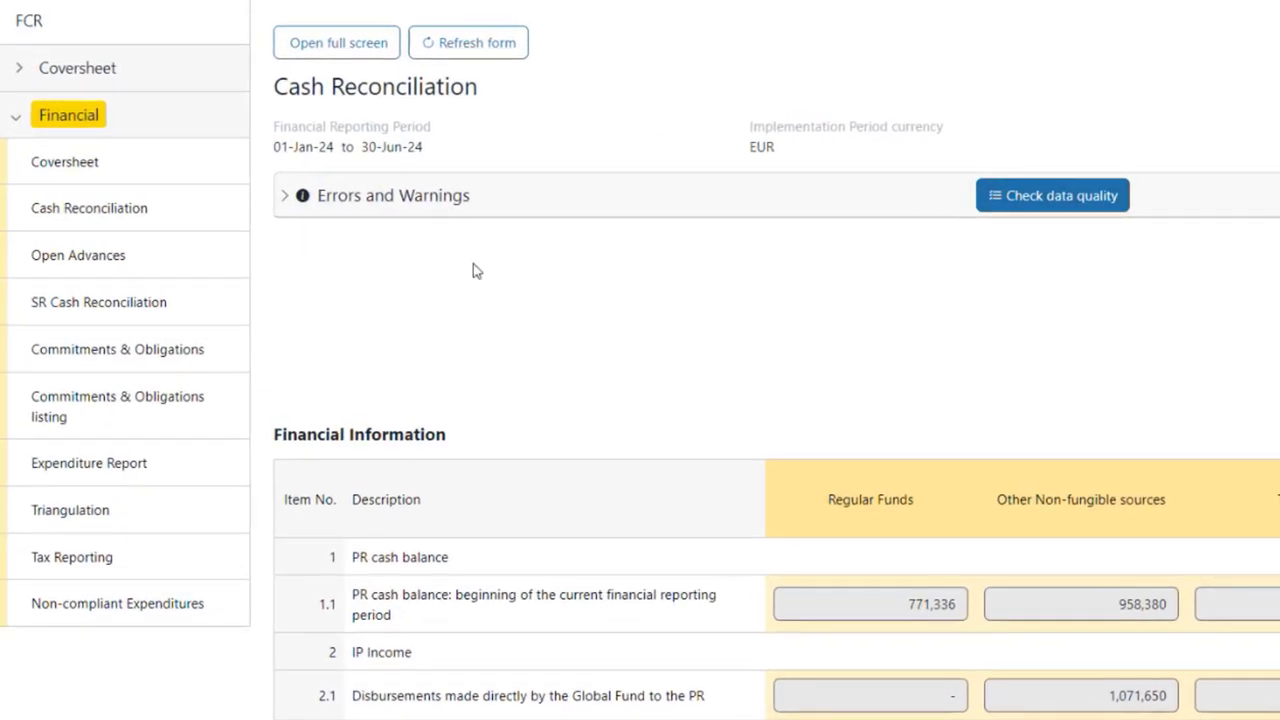
click(285, 200)
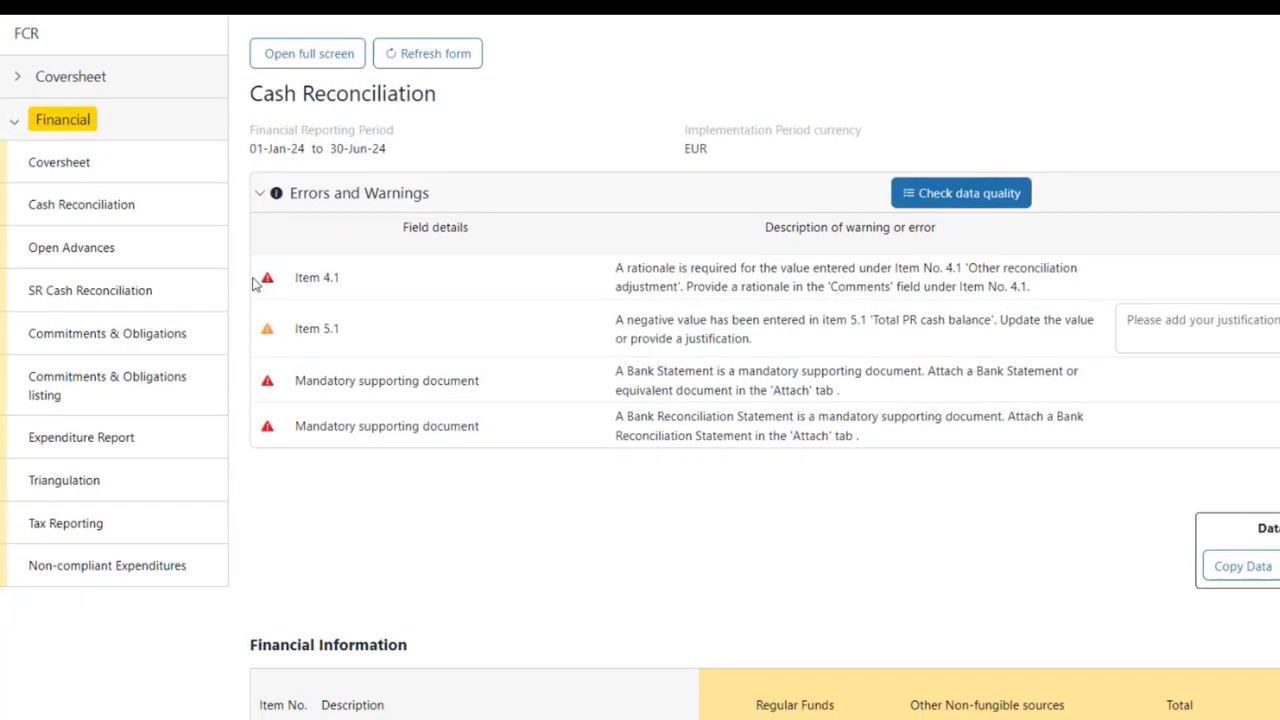
Step: Enter "Pr comments" as the comment for item 4.1, Other reconciliation adjustments
scroll(585, 352, down, 5)
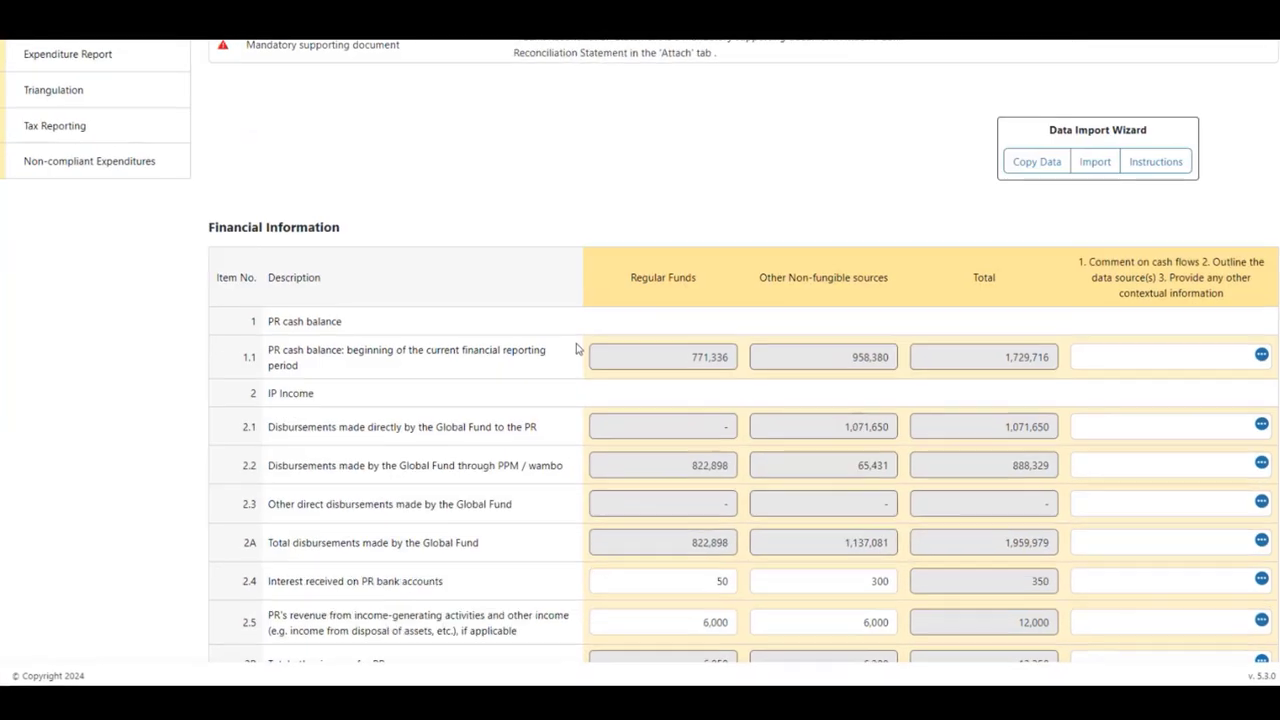
scroll(576, 348, down, 5)
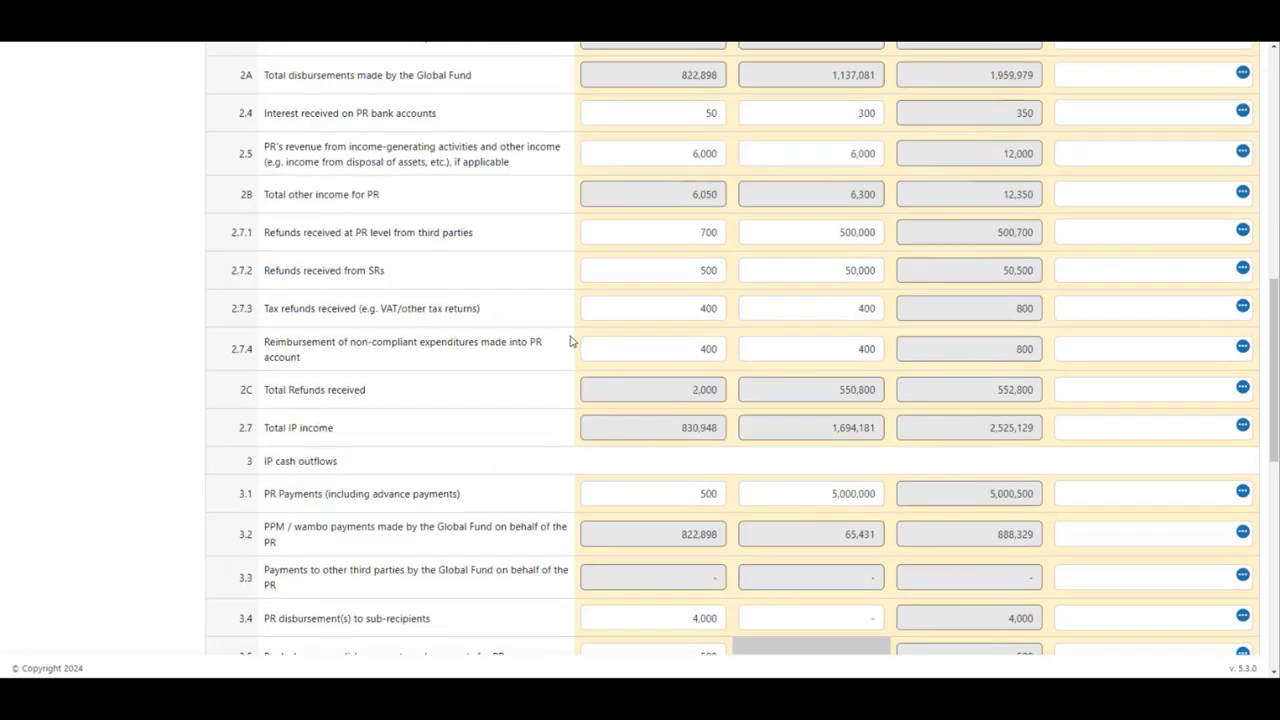
scroll(570, 341, down, 3)
click(1105, 425)
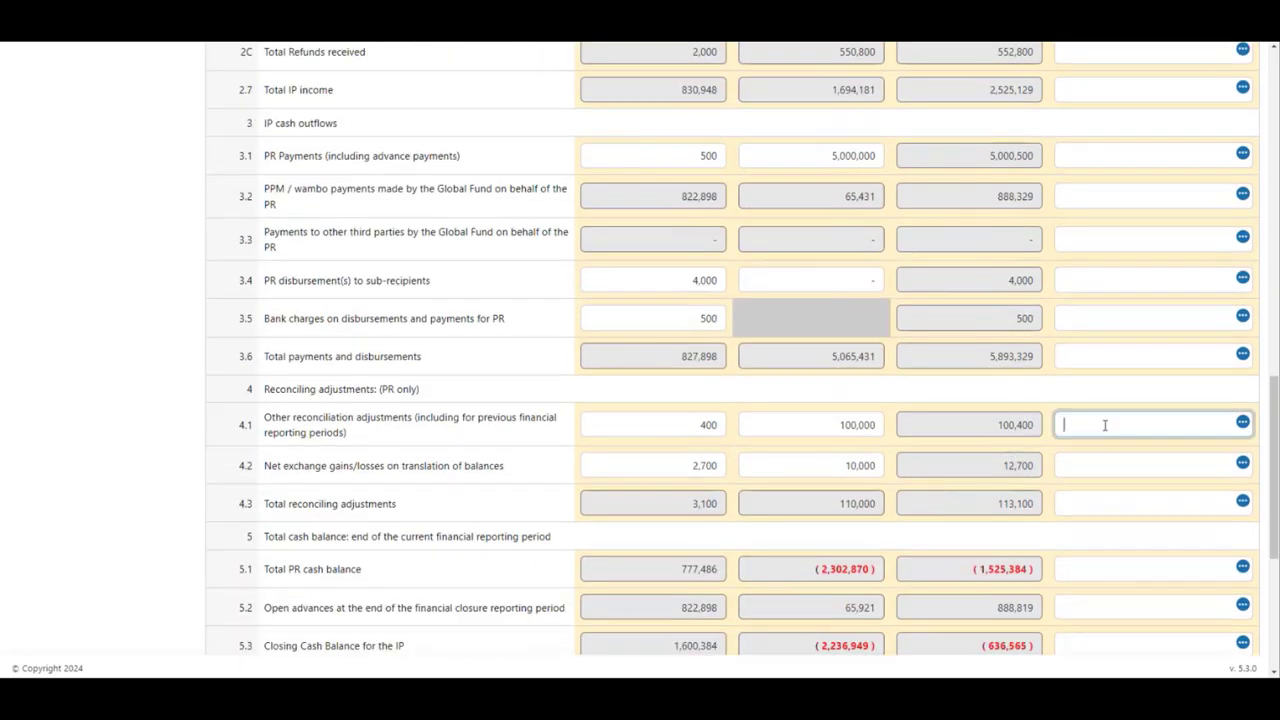
text(Pr comments)
Step: Justify the item 5.1 warning in the errors and warnings list with "Negative value is correct"
scroll(1020, 423, up, 3)
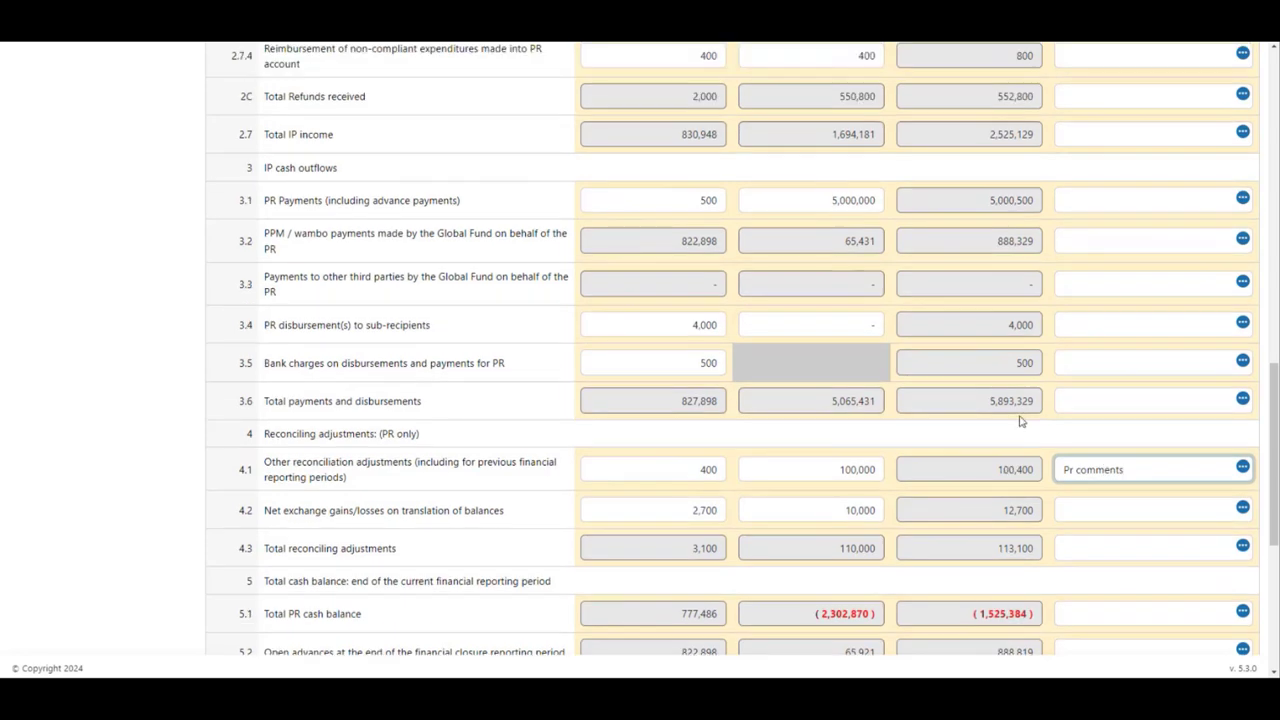
scroll(1022, 420, up, 10)
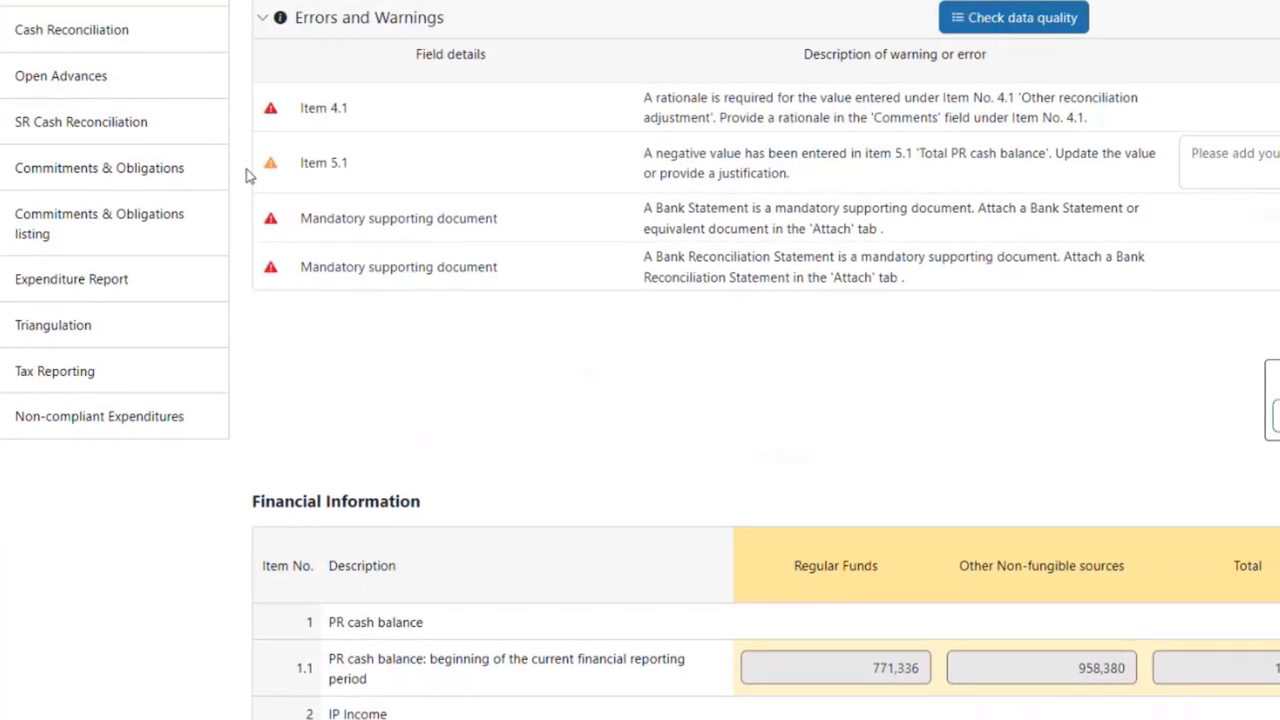
click(1165, 155)
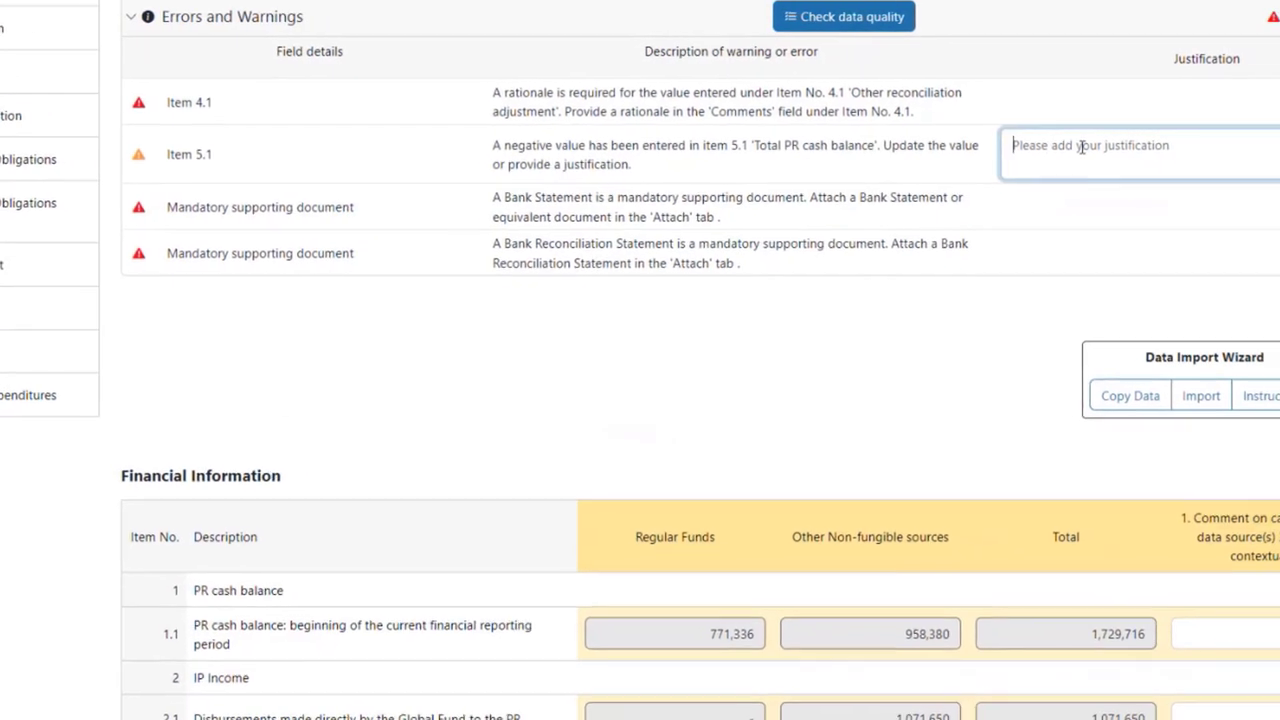
text(Ne)
text(gative value )
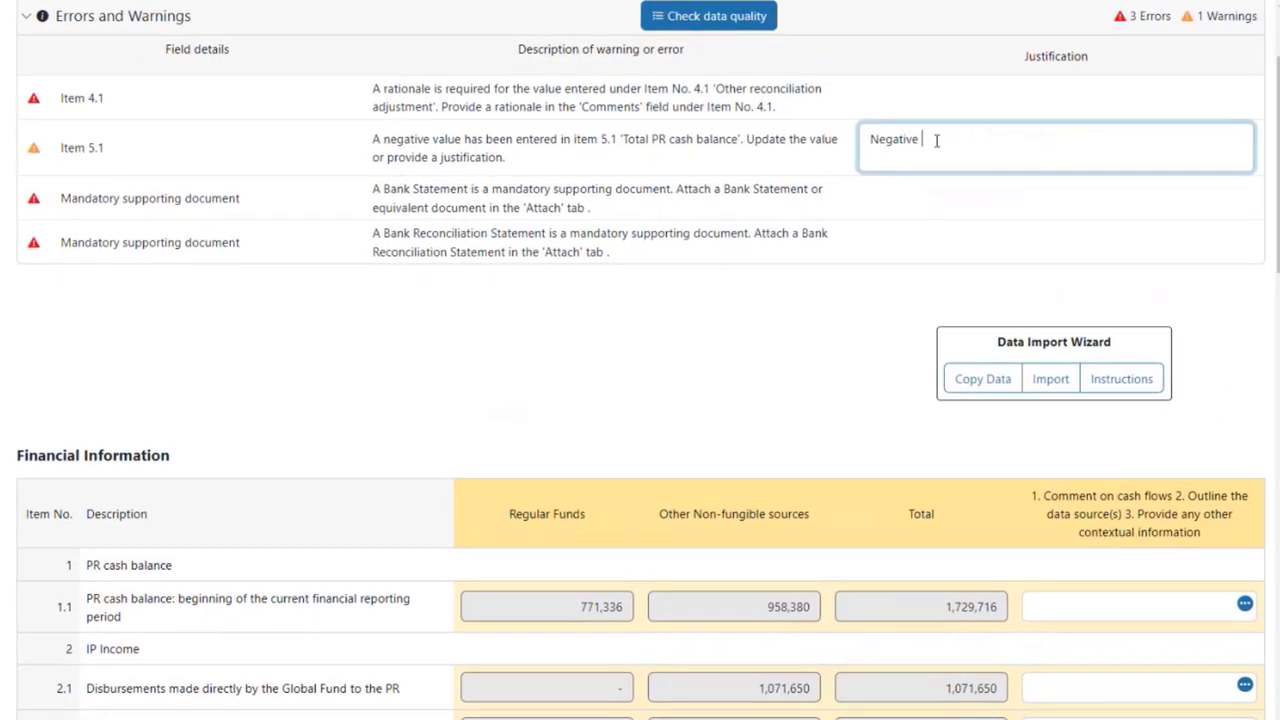
text(is correct)
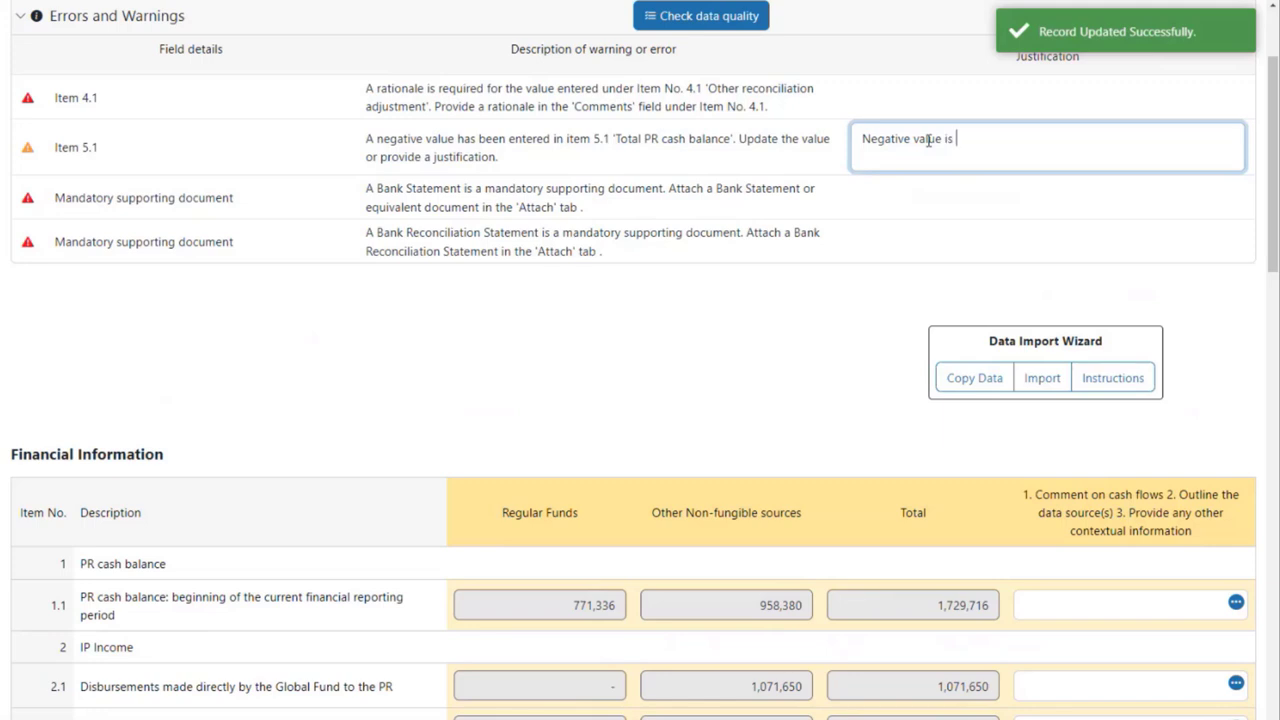
click(888, 341)
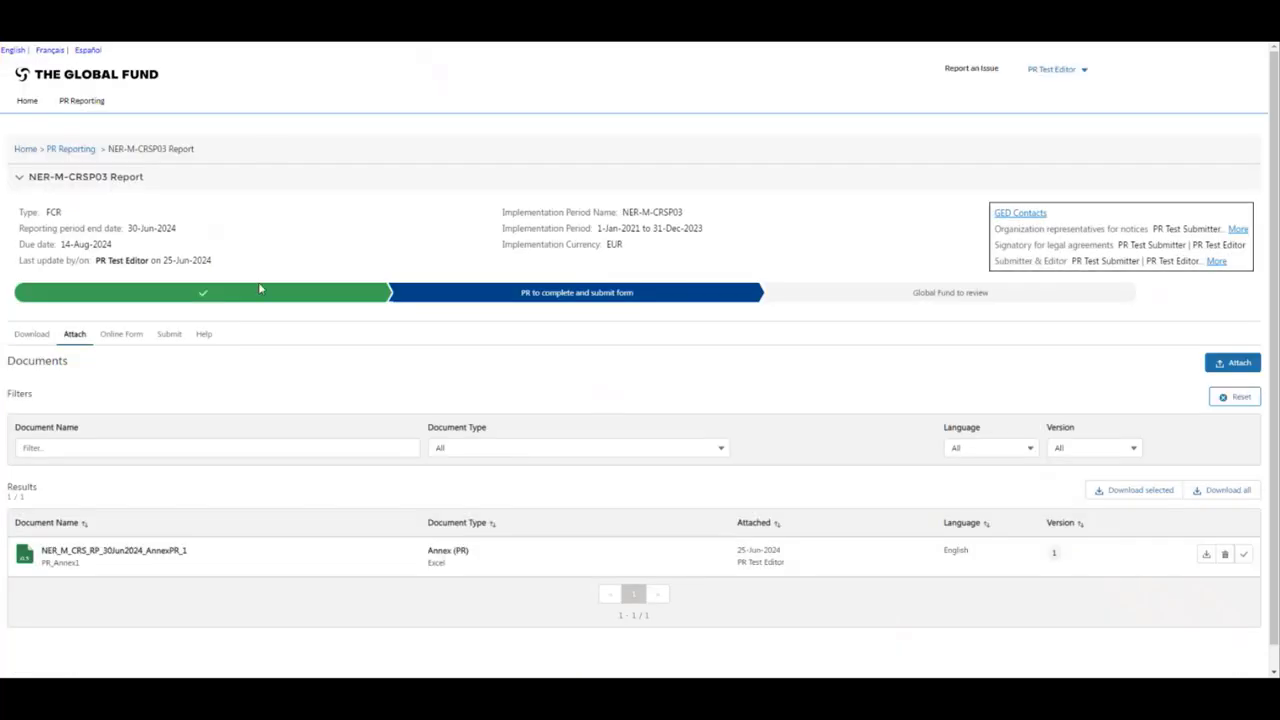
Step: Upload PR_BankStatement and PR_CashReconciliation Statment from the Desktop as new attachments to the report
click(1247, 367)
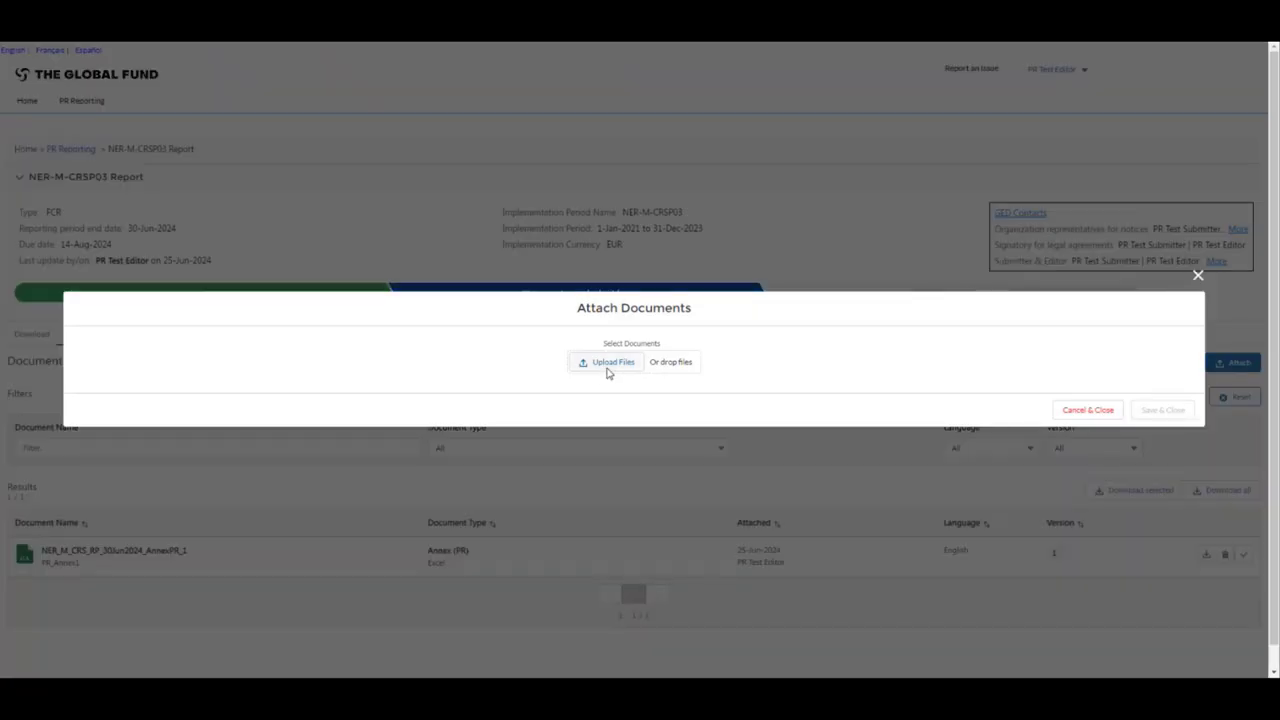
click(613, 364)
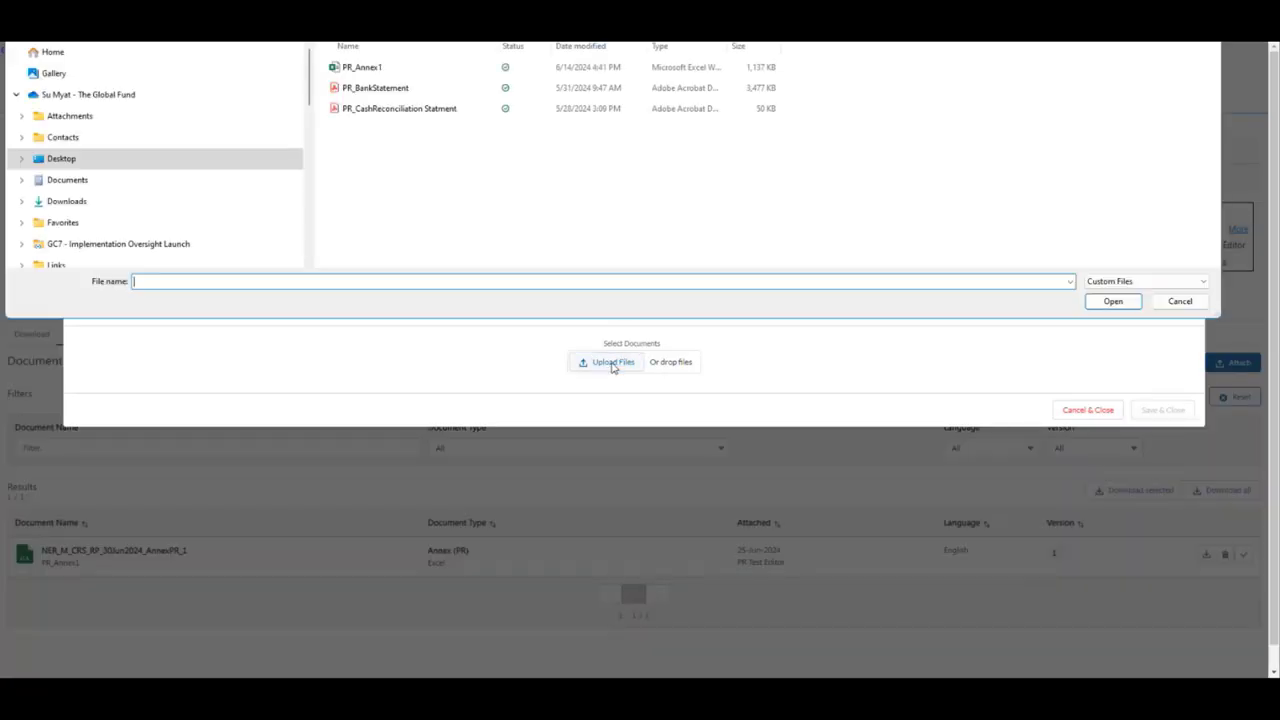
click(397, 92)
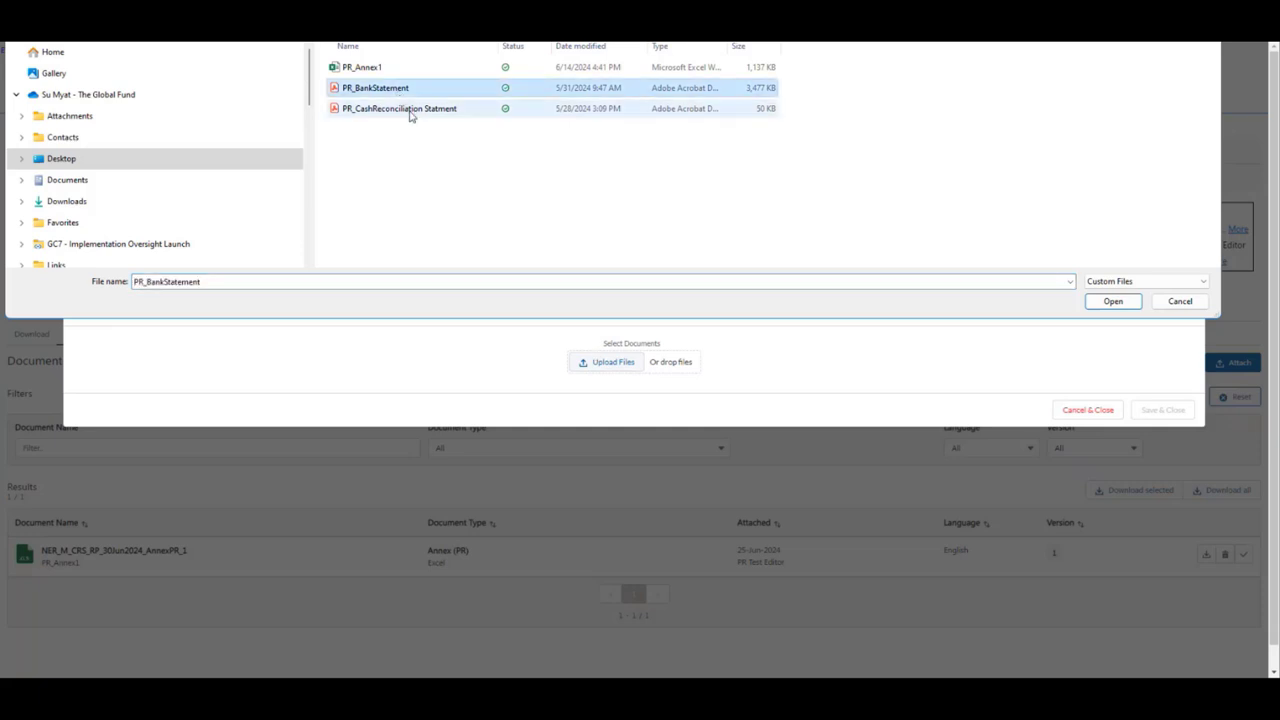
shift+click(410, 110)
click(1112, 301)
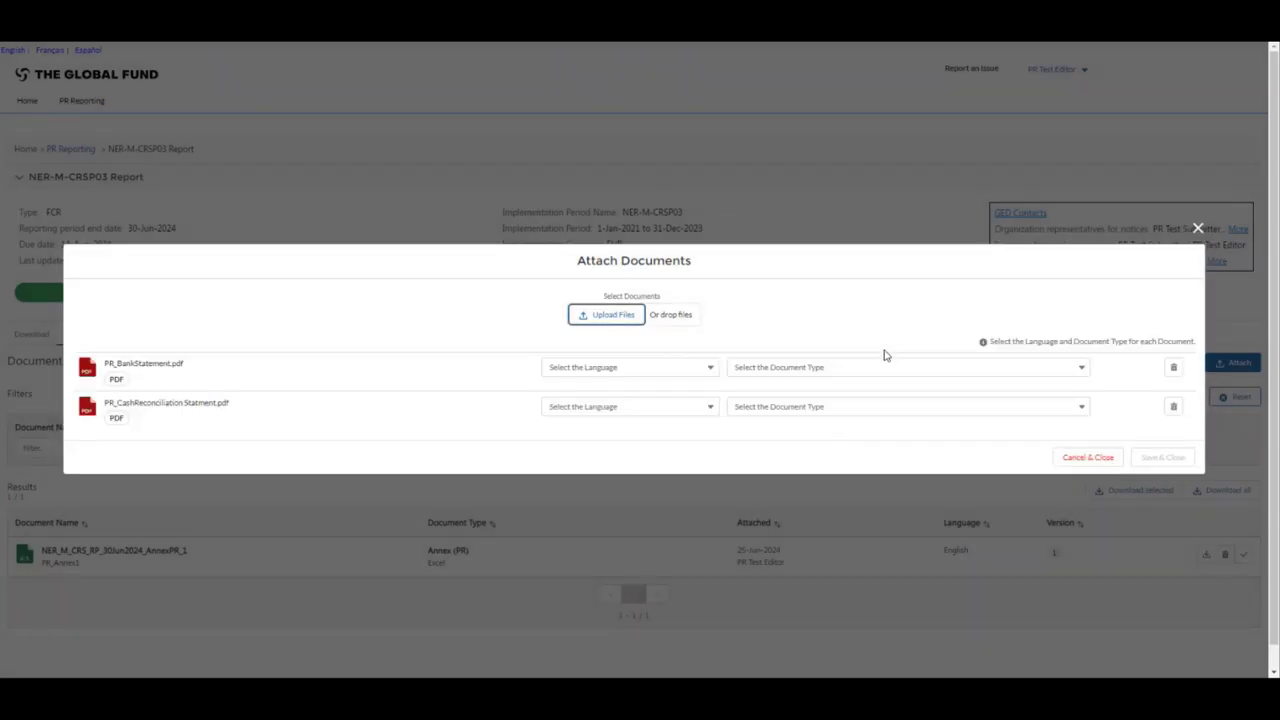
Step: Set the language of both uploaded PDF documents to English
click(635, 368)
click(628, 389)
click(623, 407)
click(660, 422)
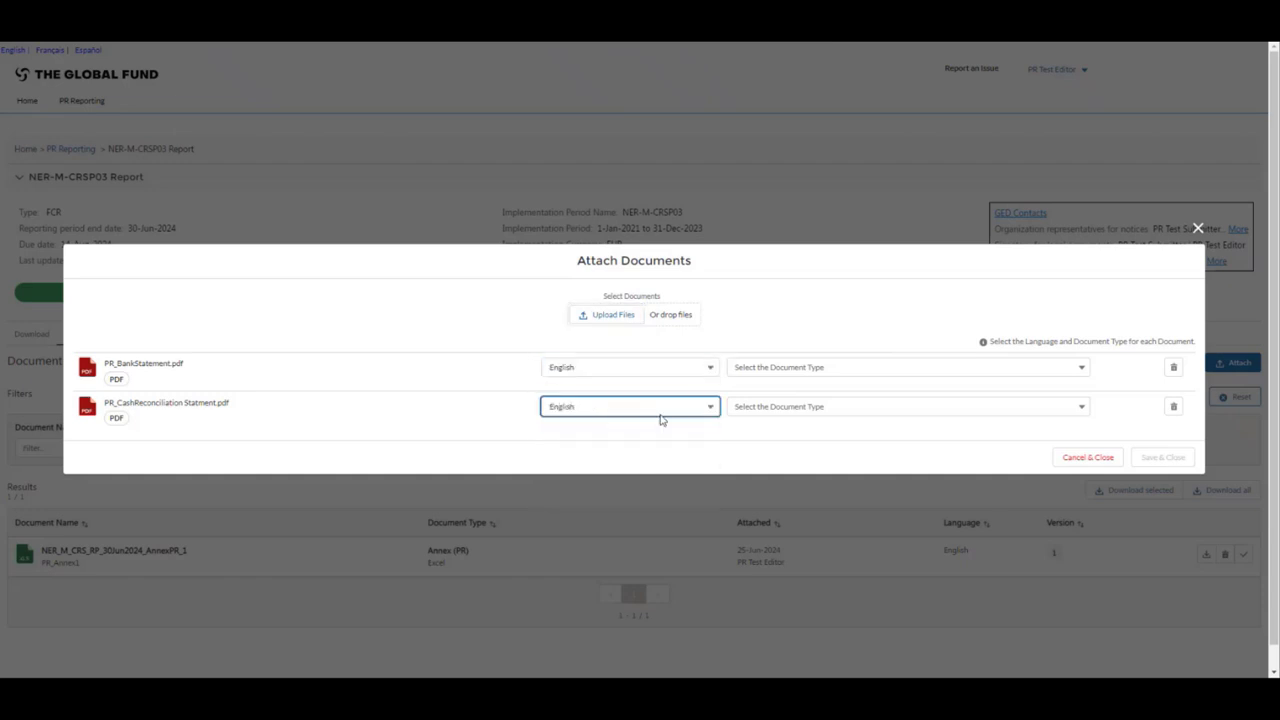
Step: Set PR_BankStatement.pdf to Bank Statement or Equivalent Document (PR) and PR_CashReconciliation Statment.pdf to Bank Reconciliation Statement (PR), and save the attachments
click(780, 367)
click(794, 432)
click(798, 407)
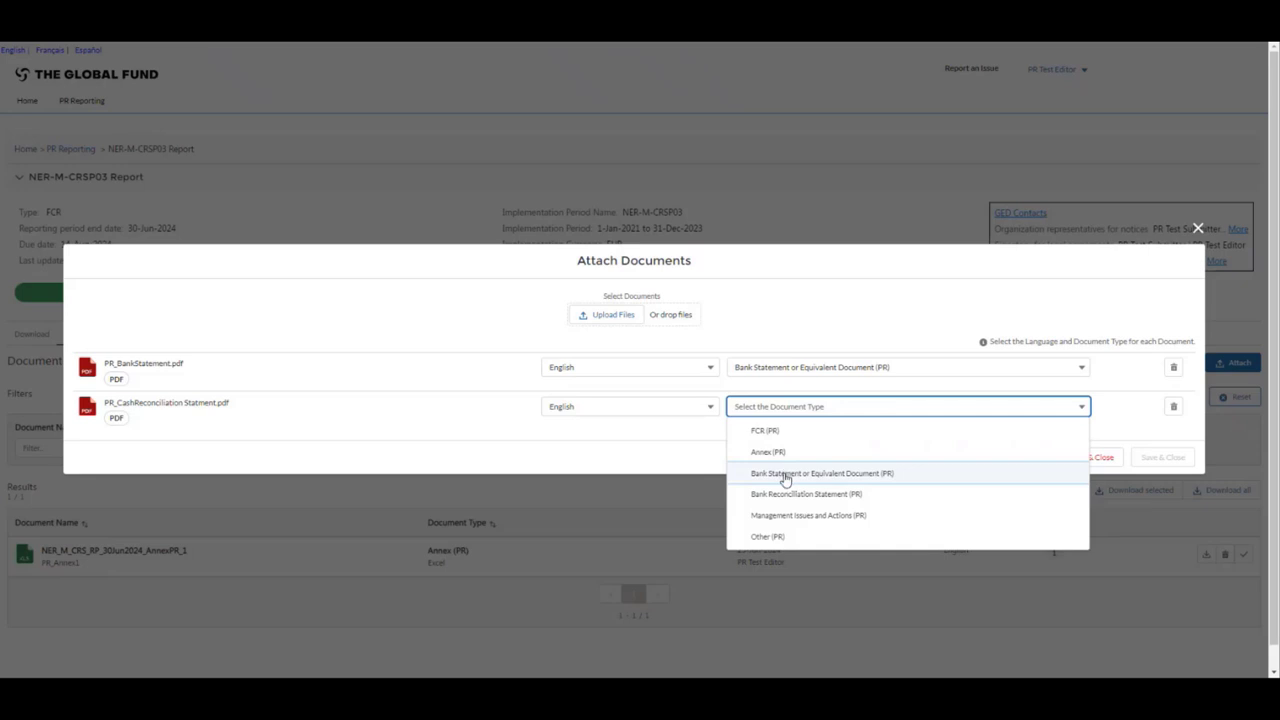
click(790, 494)
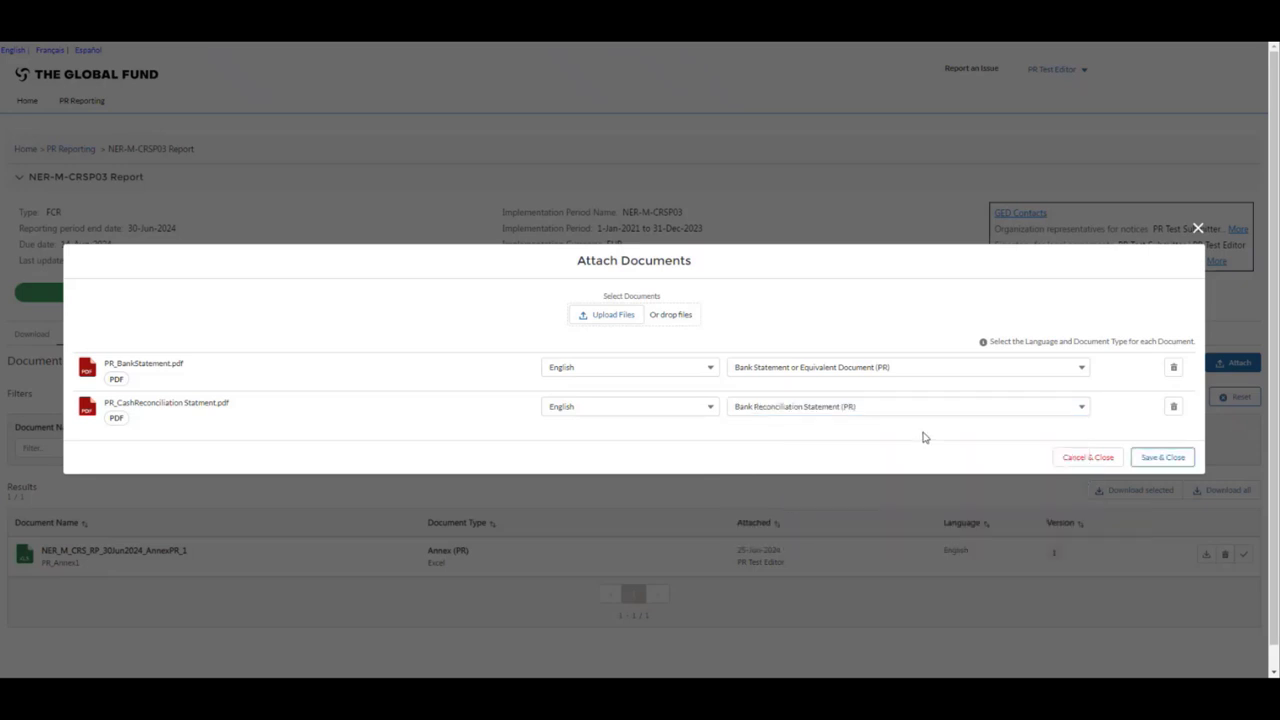
click(1160, 460)
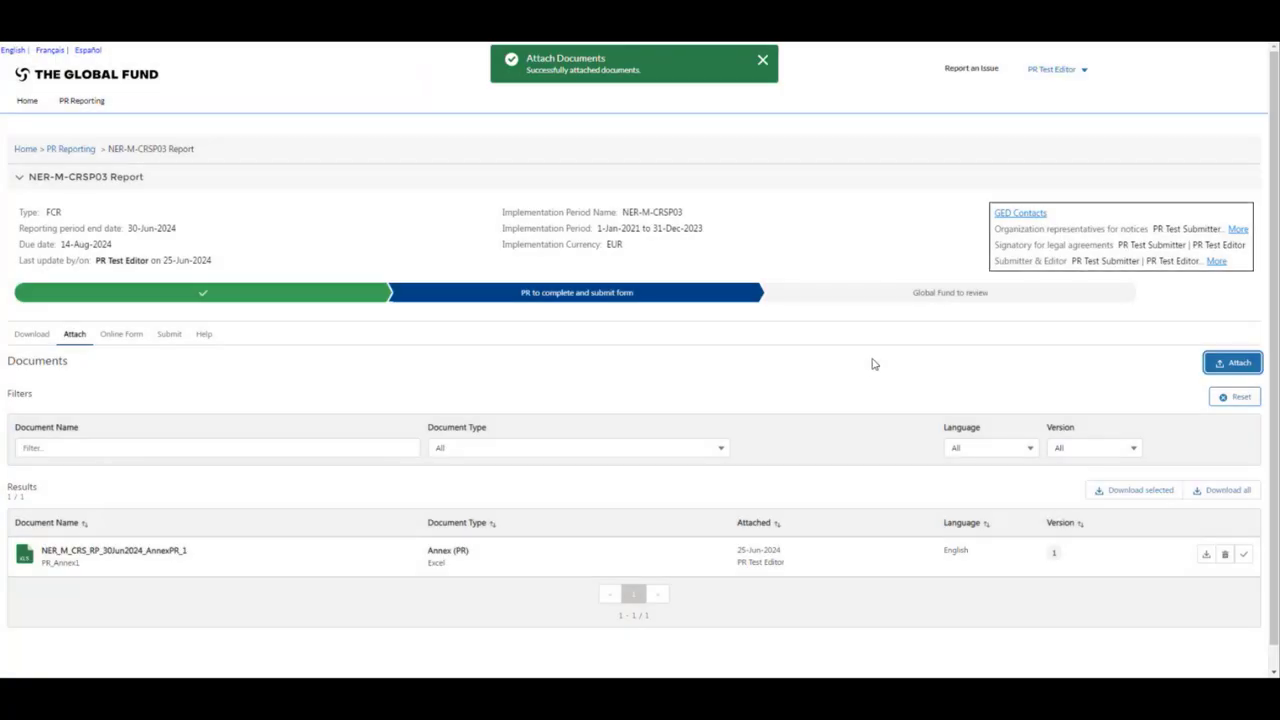
Step: Return to the Cash Reconciliation form and rerun the data quality check
scroll(757, 384, down, 1)
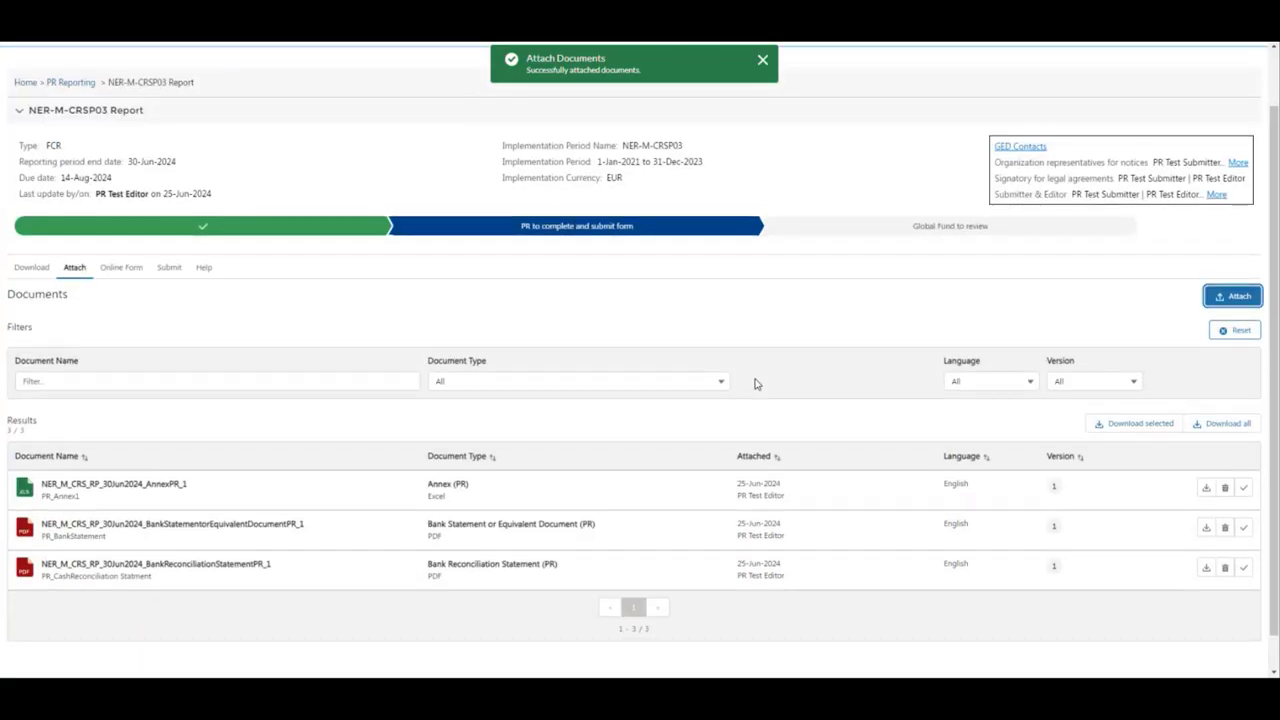
scroll(403, 157, up, 1)
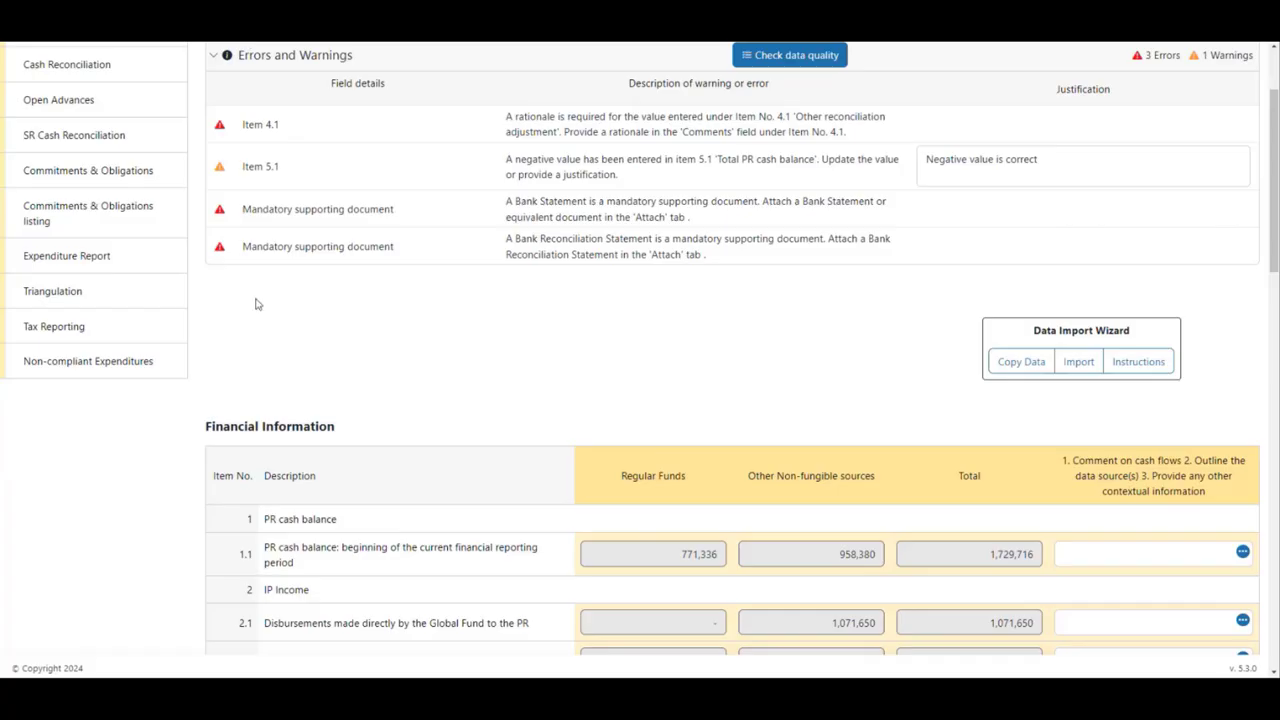
scroll(257, 300, up, 3)
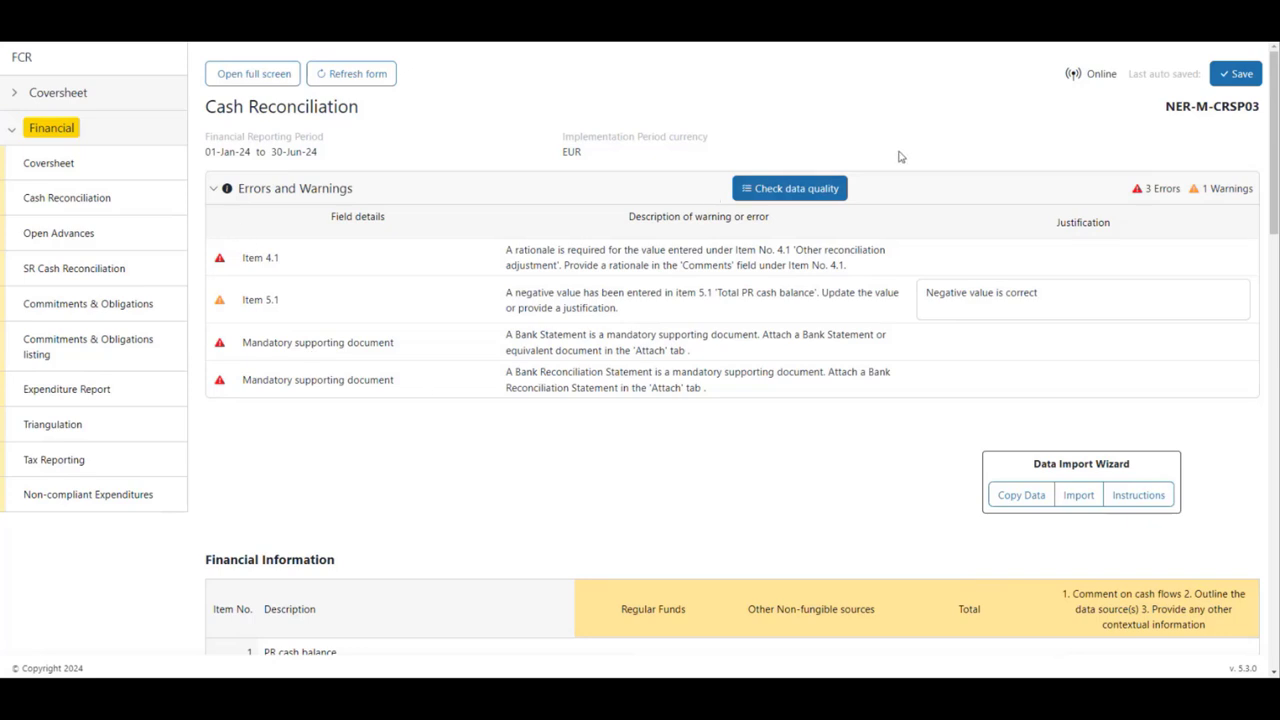
click(832, 190)
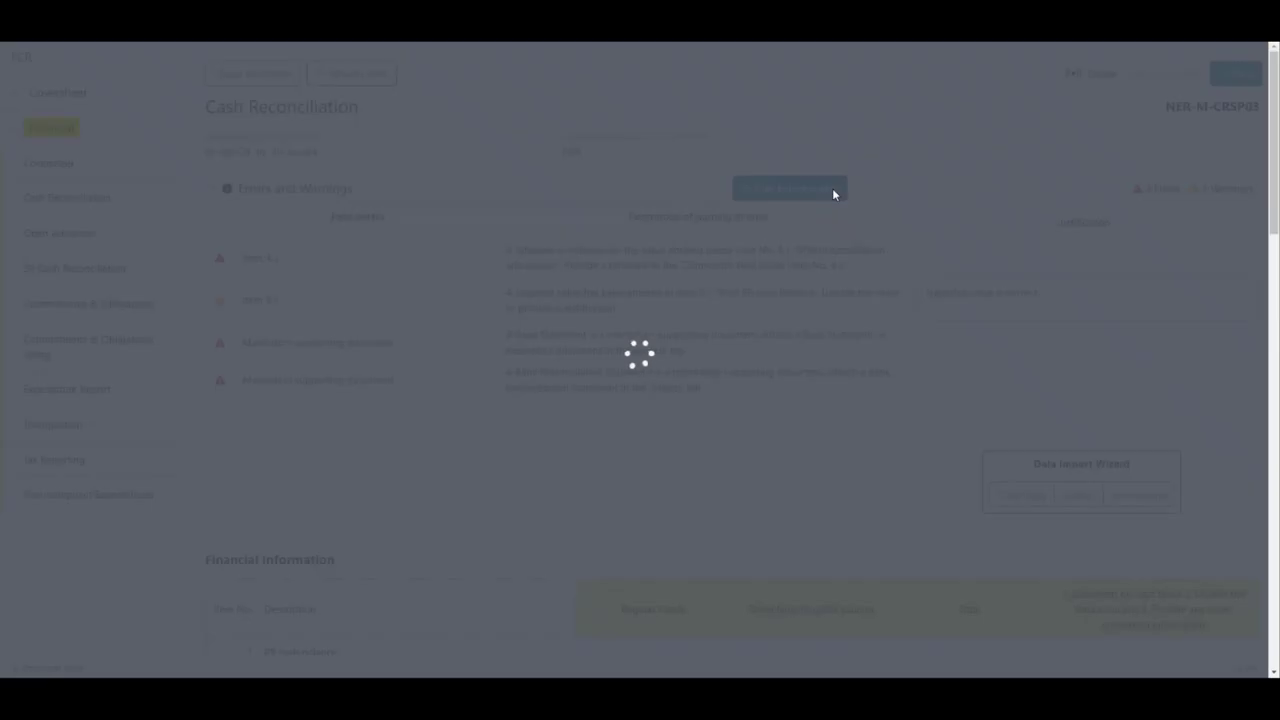